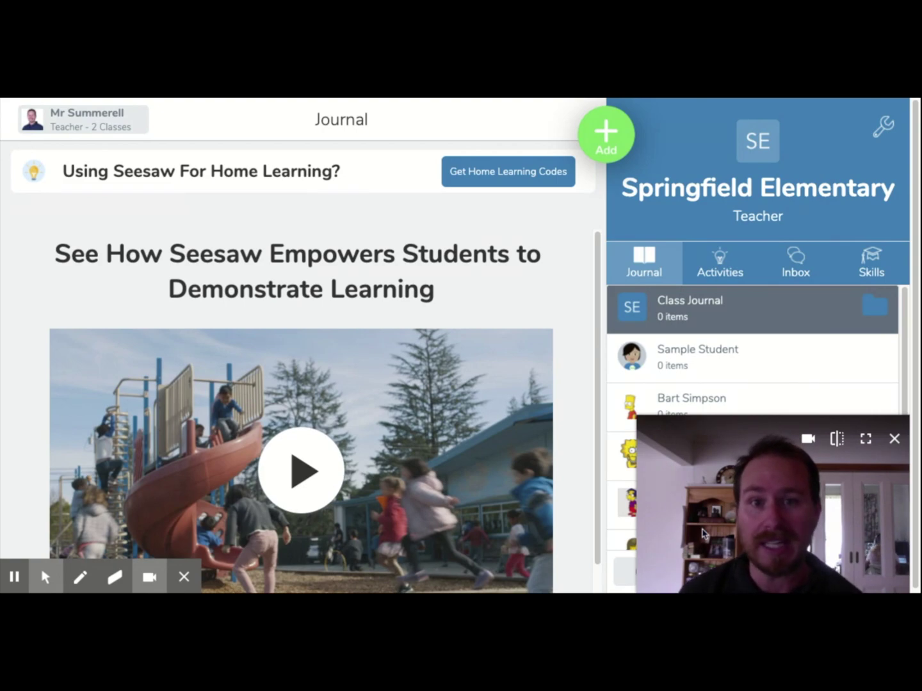
Step: In class settings, set 'Show add to folder step' to Students & Teachers
left_click(149, 576)
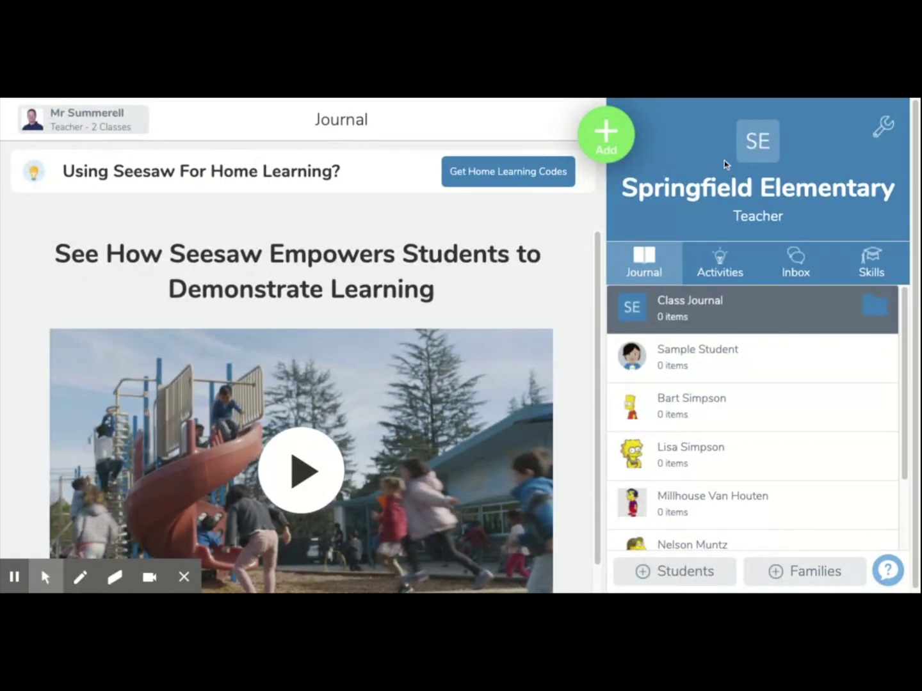
left_click(888, 129)
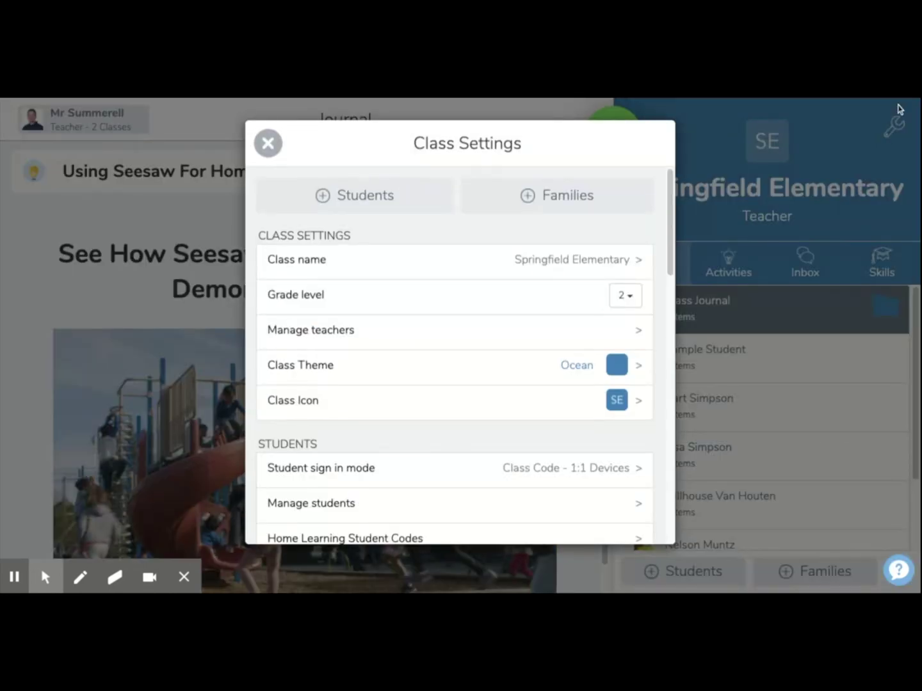
scroll(670, 243, "down", 7)
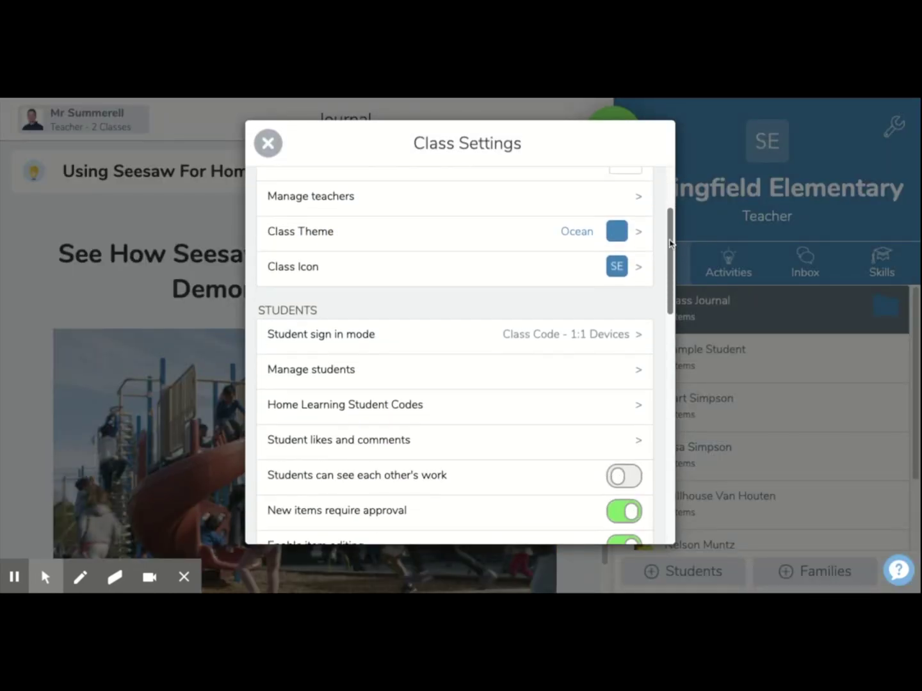
scroll(670, 243, "down", 5)
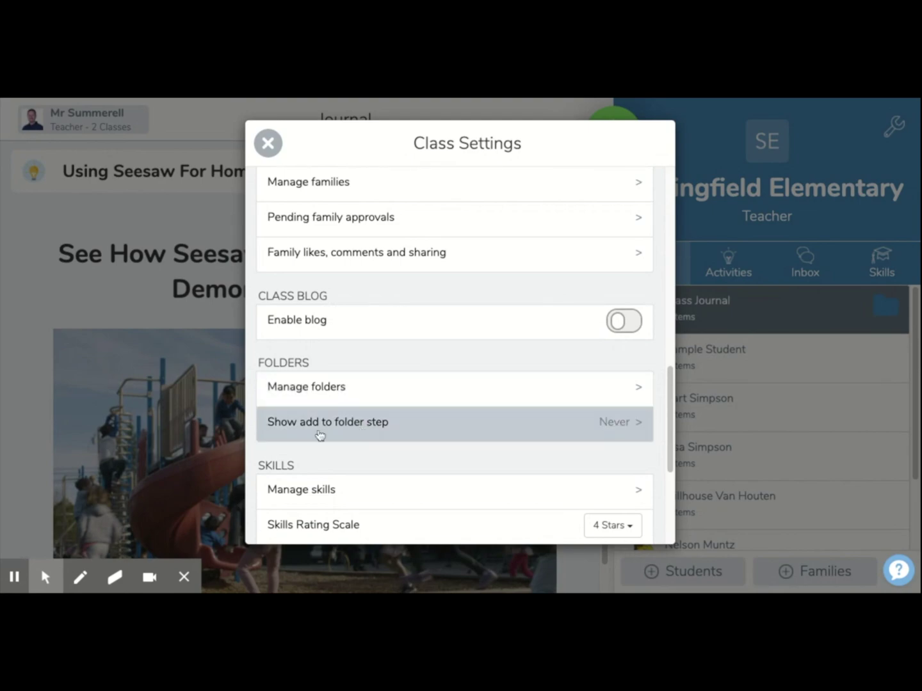
left_click(352, 429)
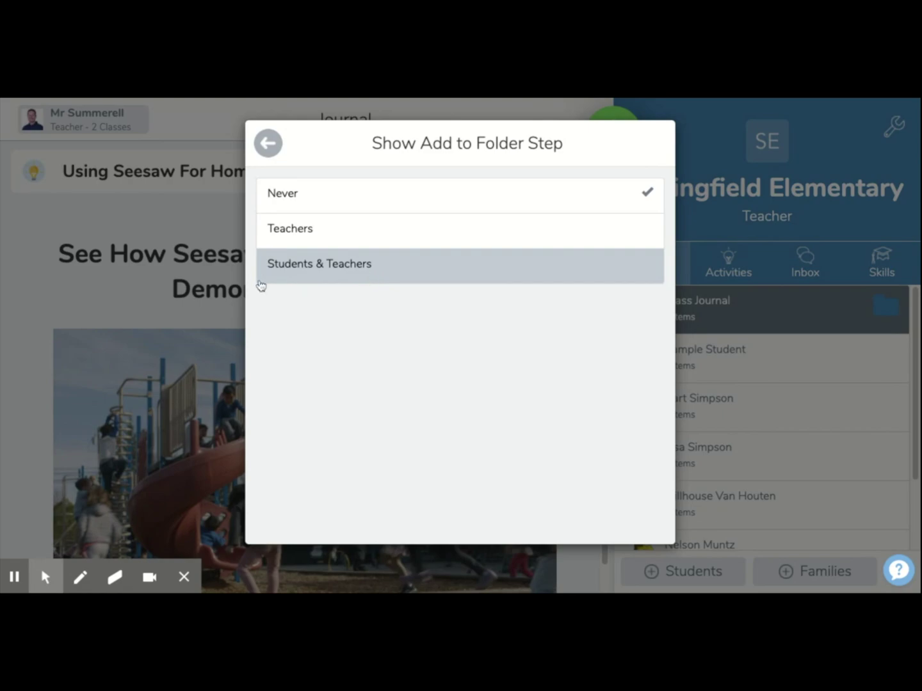
left_click(354, 280)
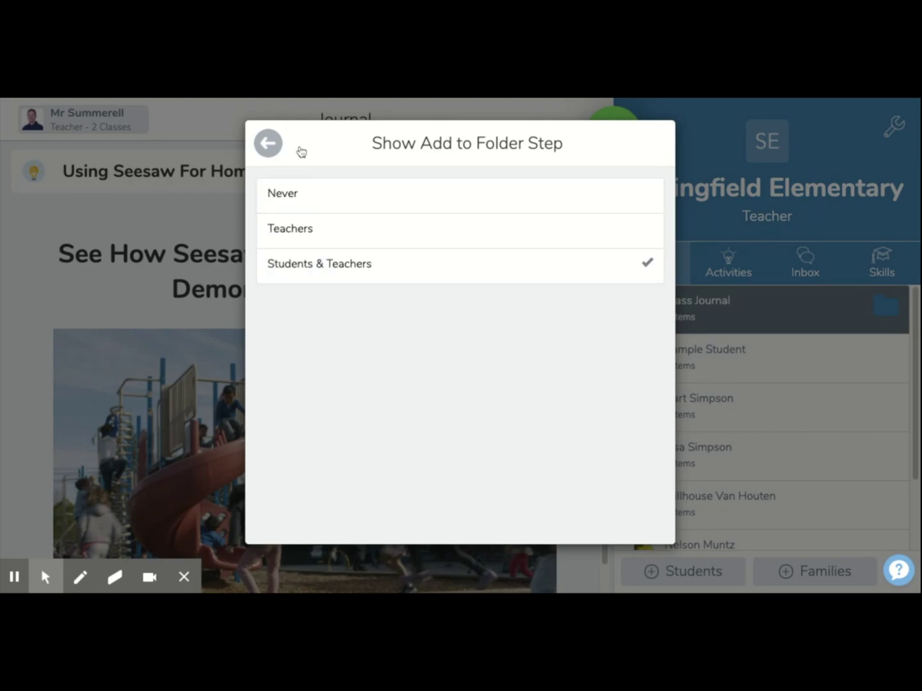
left_click(271, 145)
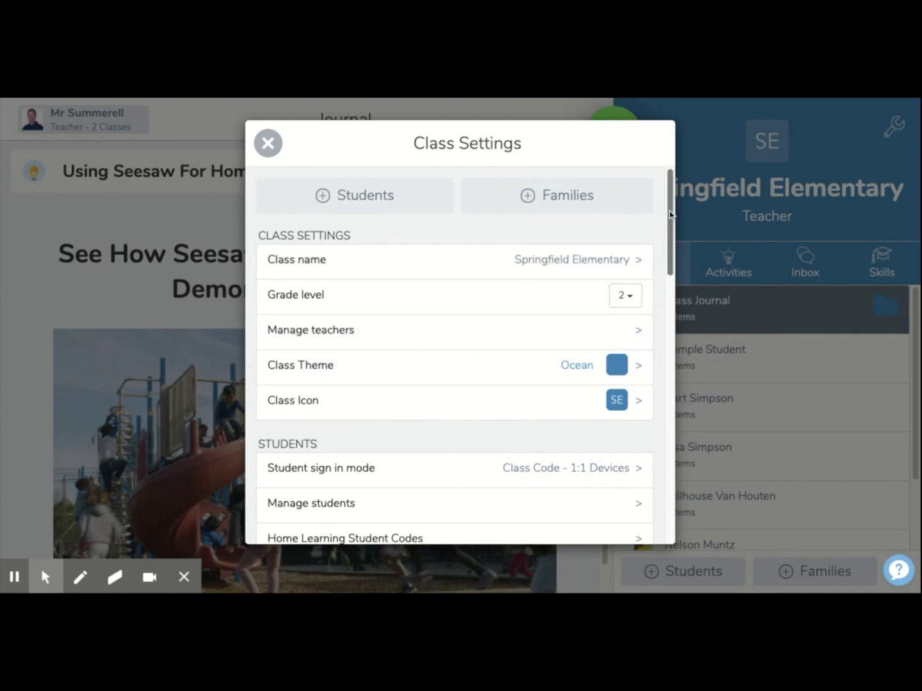
Step: Open the class's Manage Folders page from the settings list
scroll(670, 213, "down", 5)
scroll(671, 212, "down", 8)
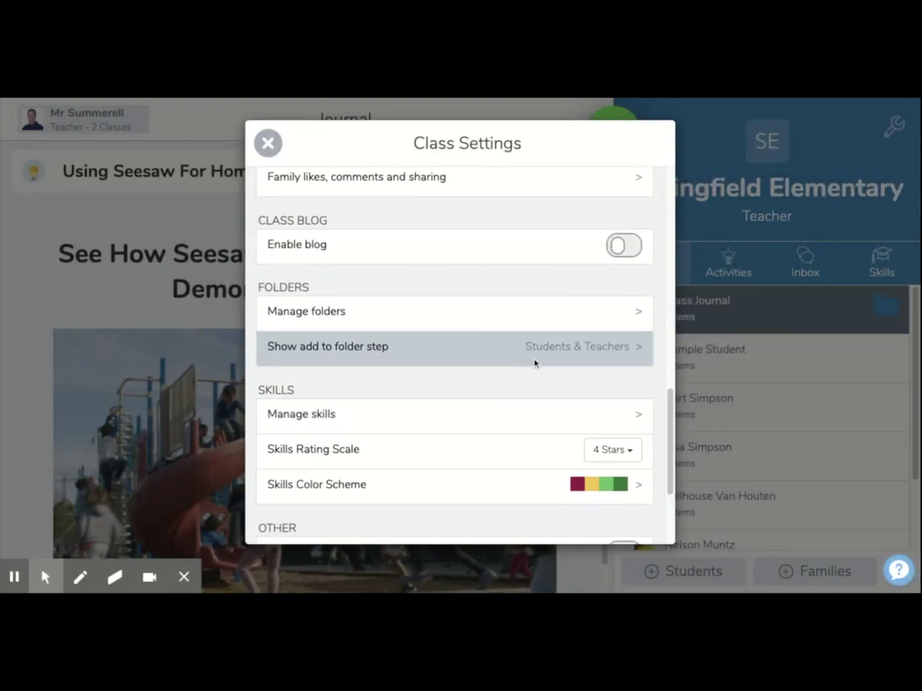
left_click(336, 312)
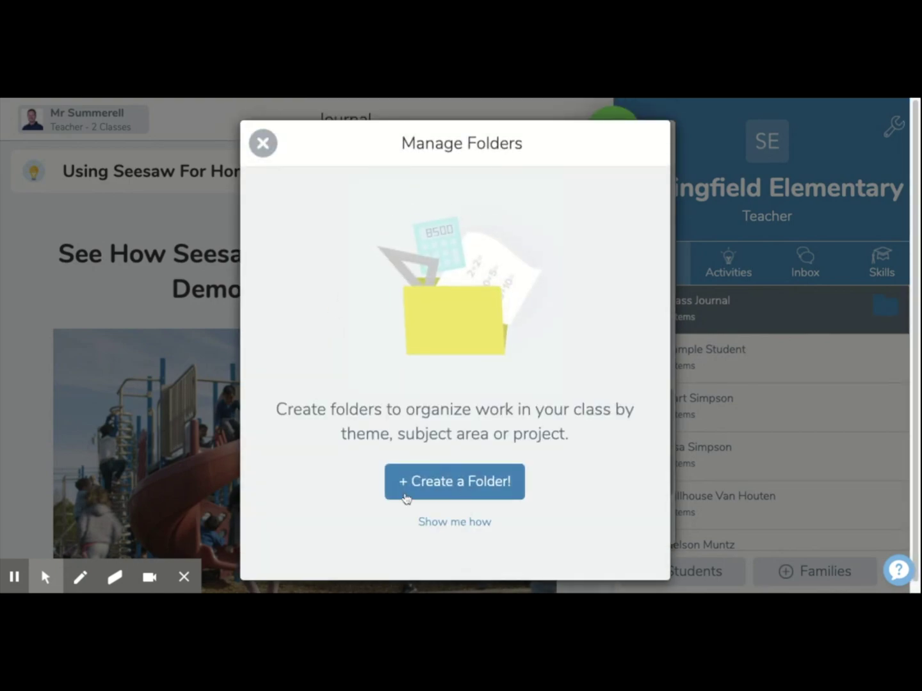
Step: Create a red folder named 'Test', then close folder management and class settings
left_click(434, 487)
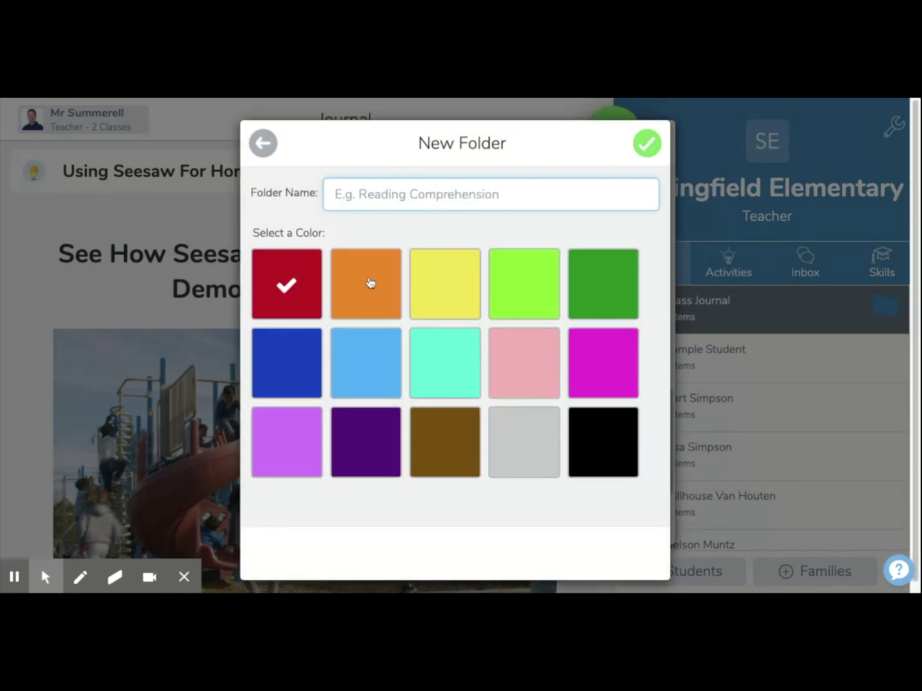
type("Test")
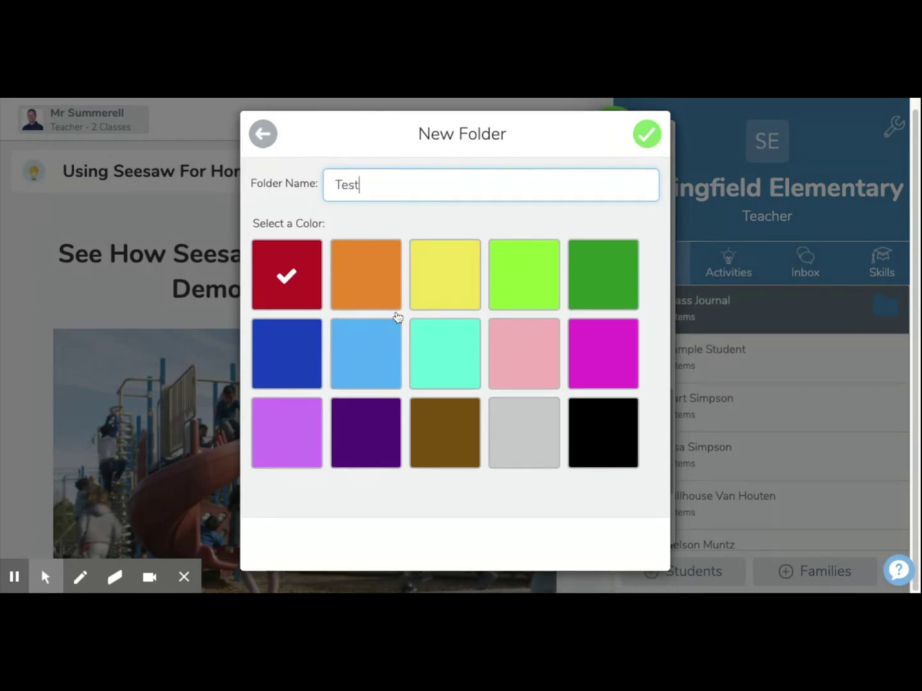
left_click(648, 135)
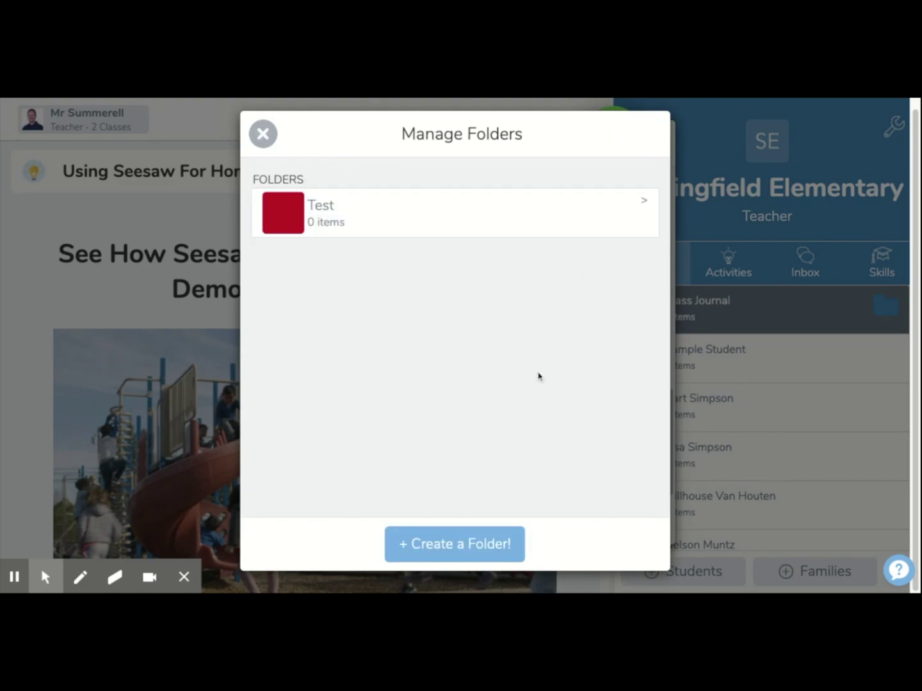
left_click(262, 132)
left_click(268, 142)
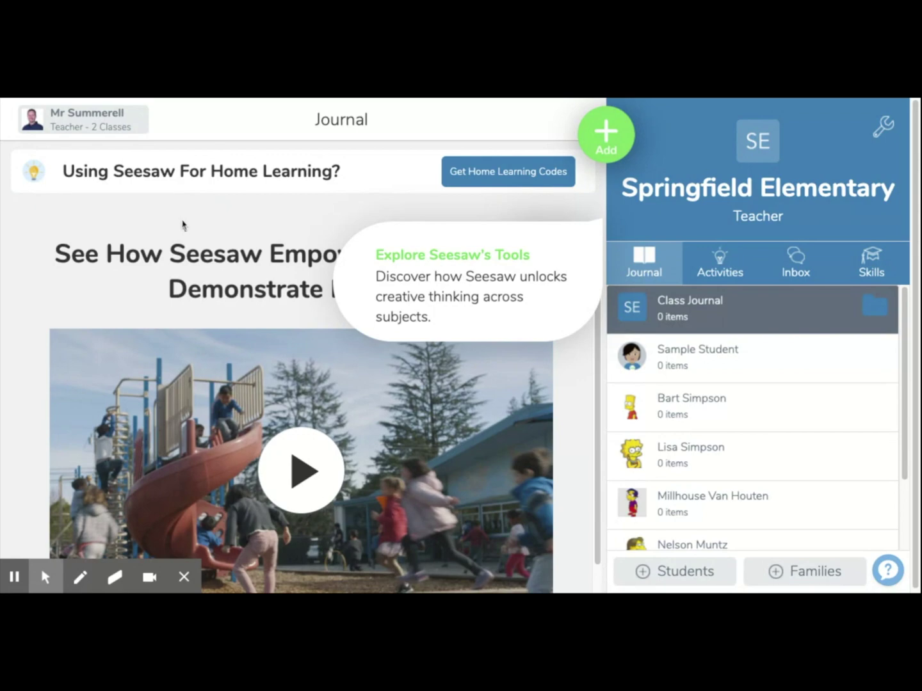
left_click(878, 308)
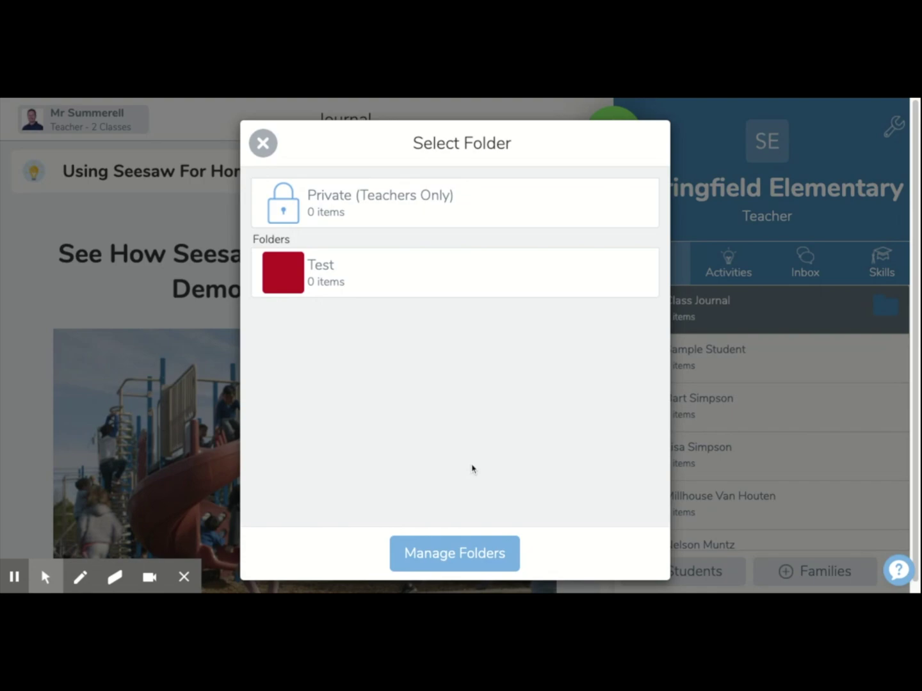
left_click(477, 558)
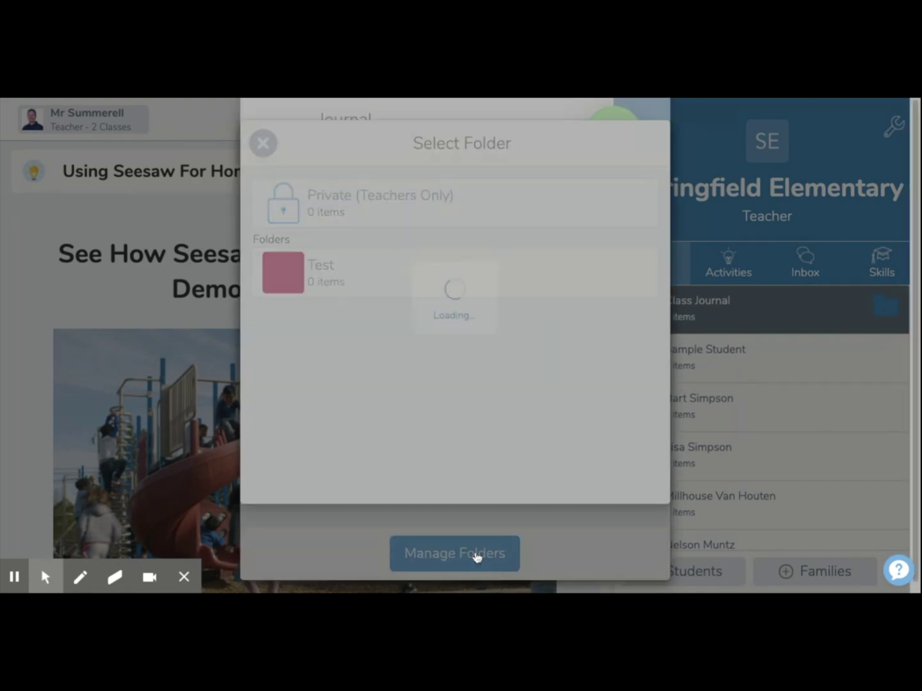
left_click(459, 561)
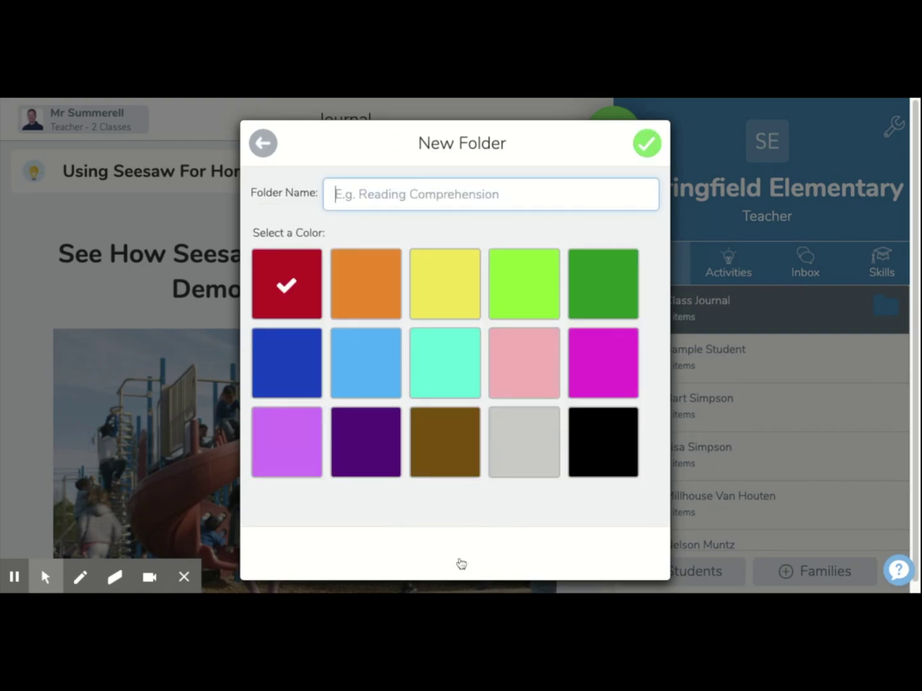
left_click(276, 142)
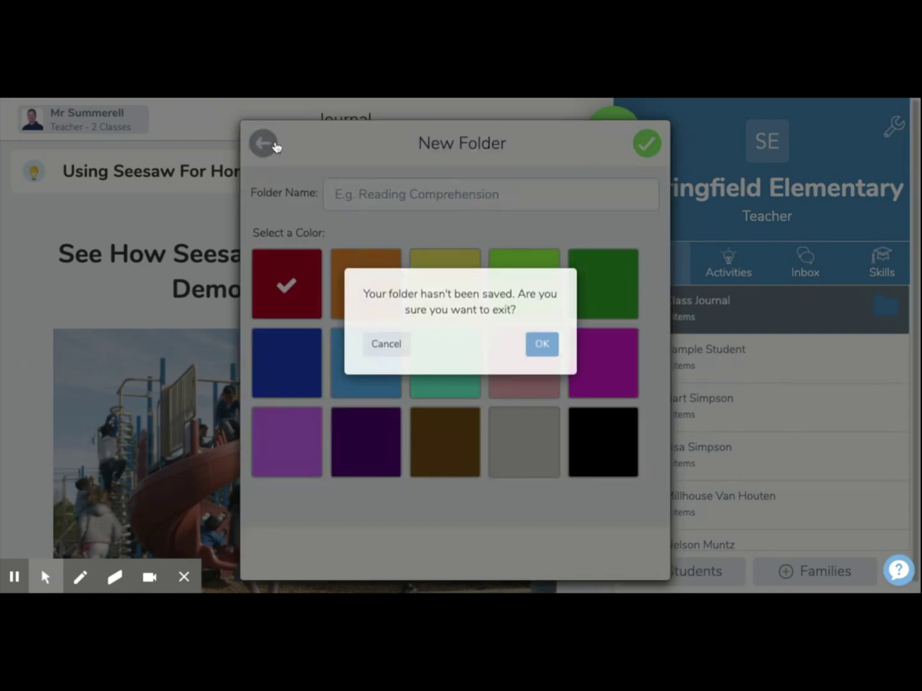
left_click(539, 354)
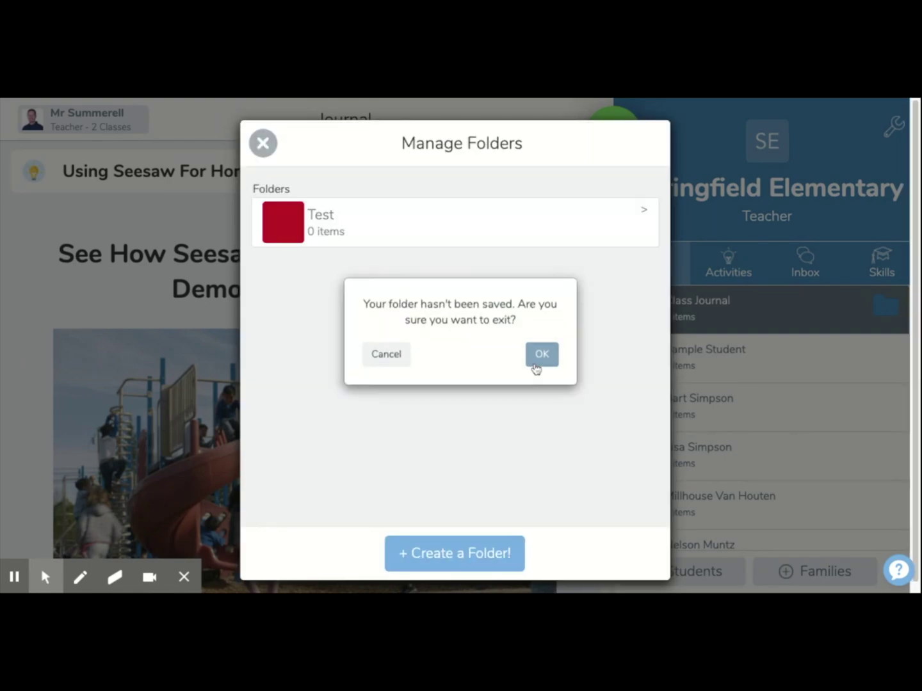
left_click(267, 149)
left_click(265, 146)
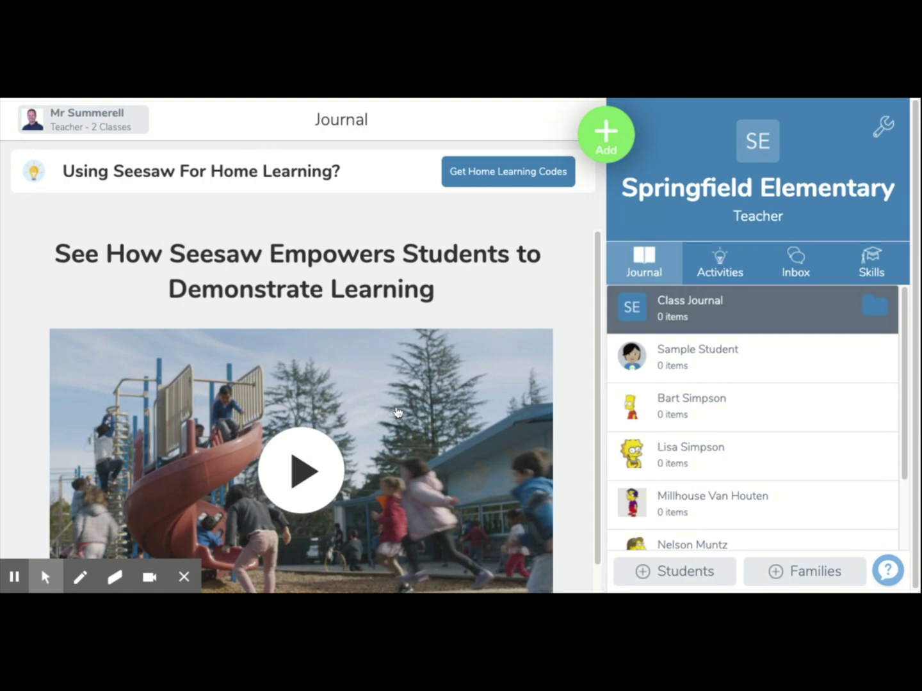
Step: Add a dark blue folder named pencil emoji plus 'Writing', then close the folder manager
left_click(874, 306)
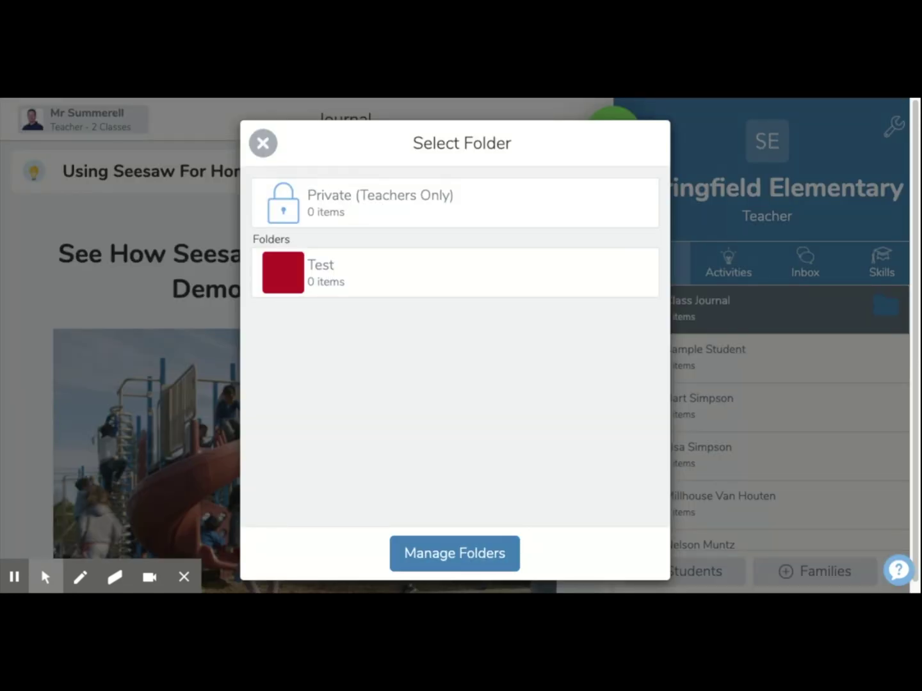
left_click(473, 554)
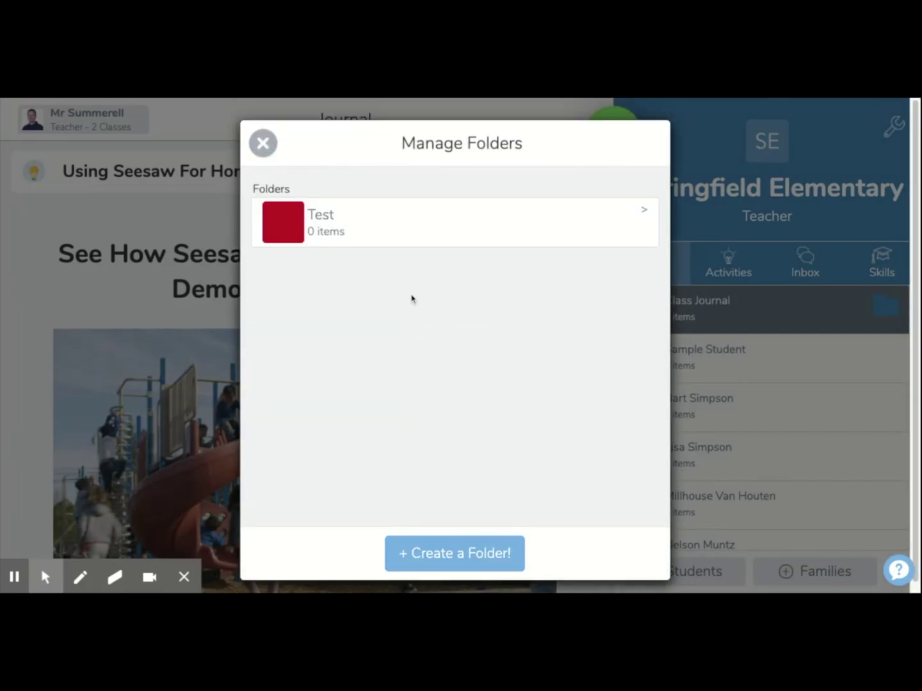
left_click(458, 563)
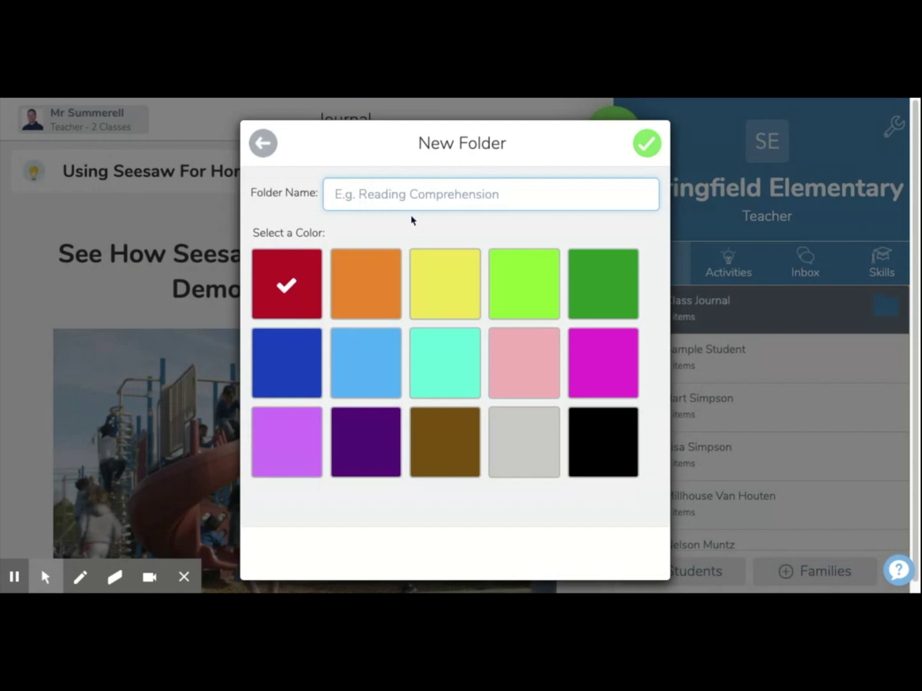
type("📝")
type("Writing")
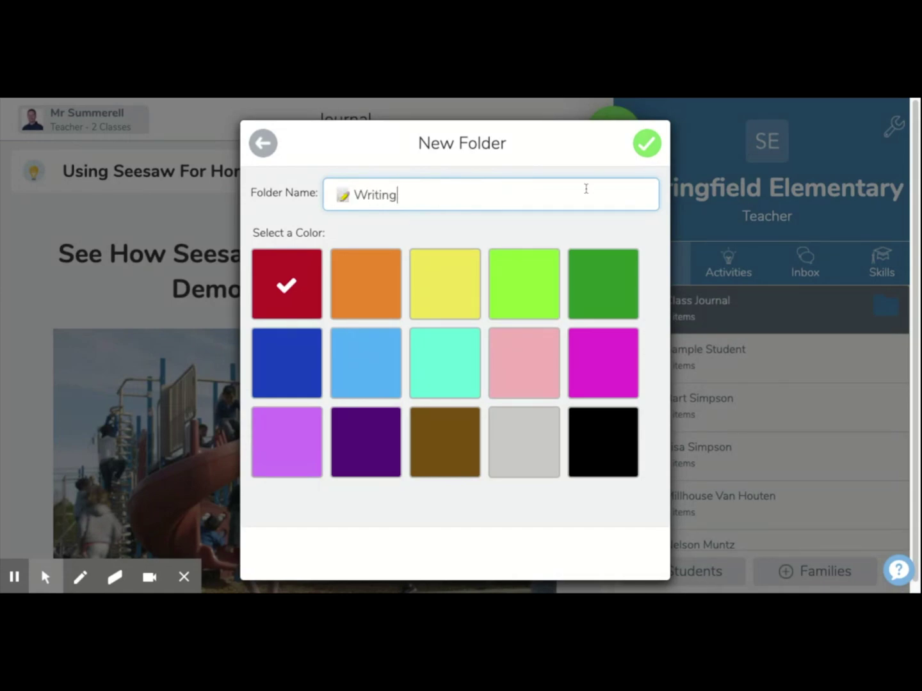
left_click(302, 359)
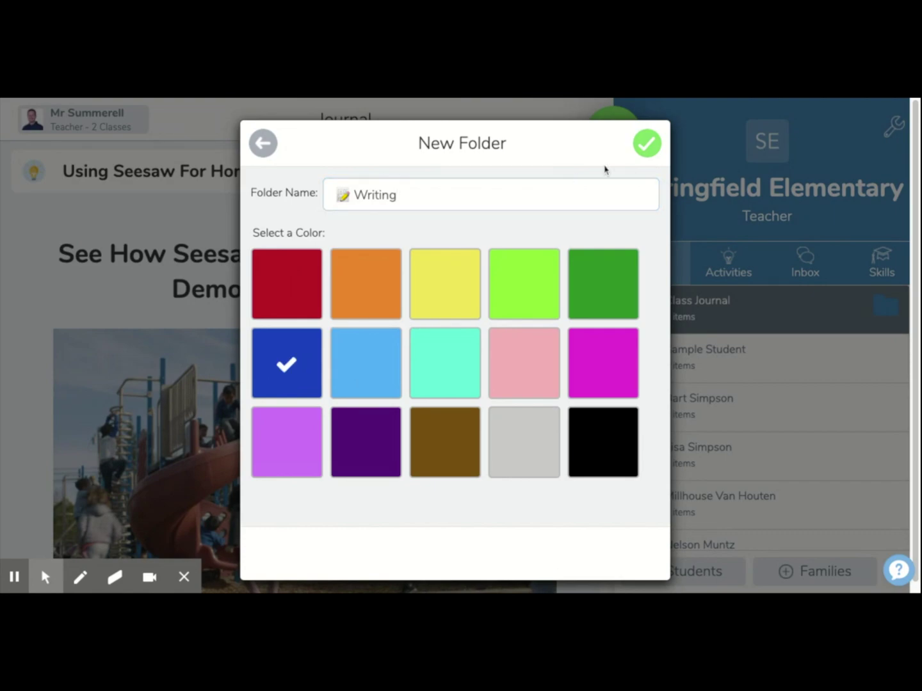
left_click(634, 144)
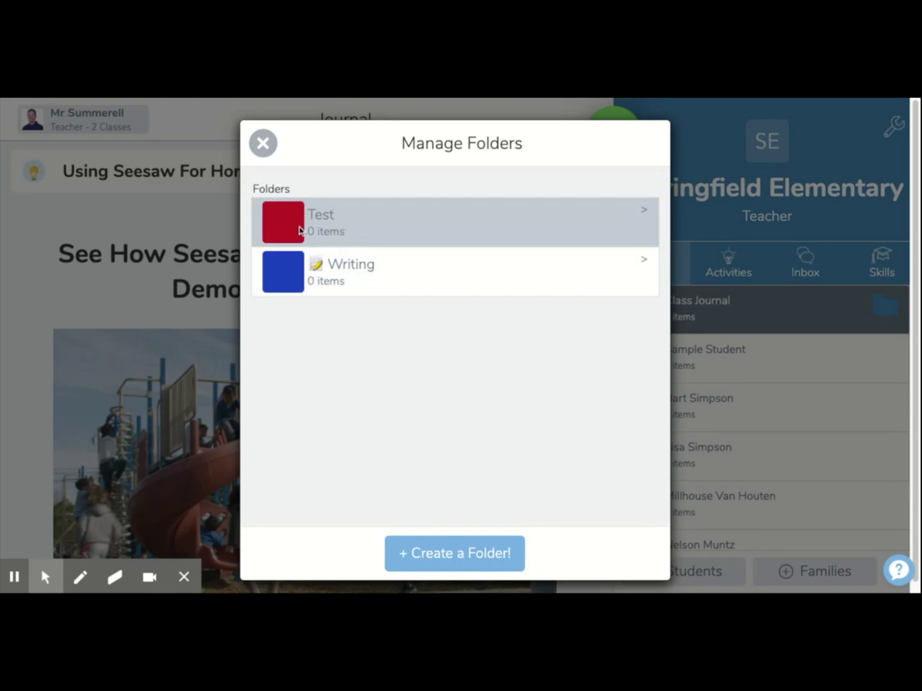
left_click(262, 146)
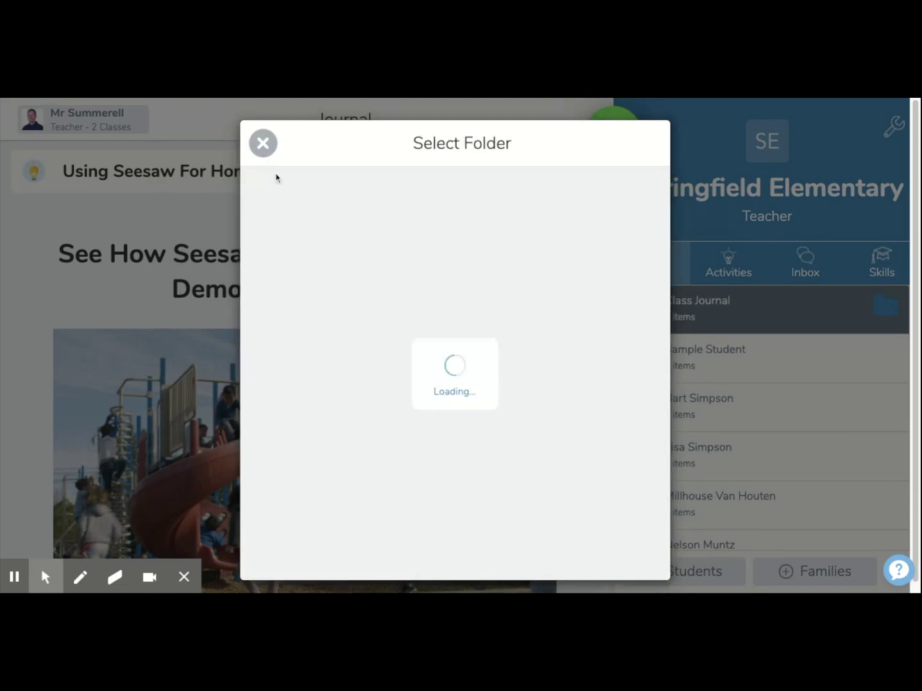
Step: Mark the student's unapproved drawing post as Private (Teachers Only)
left_click(268, 143)
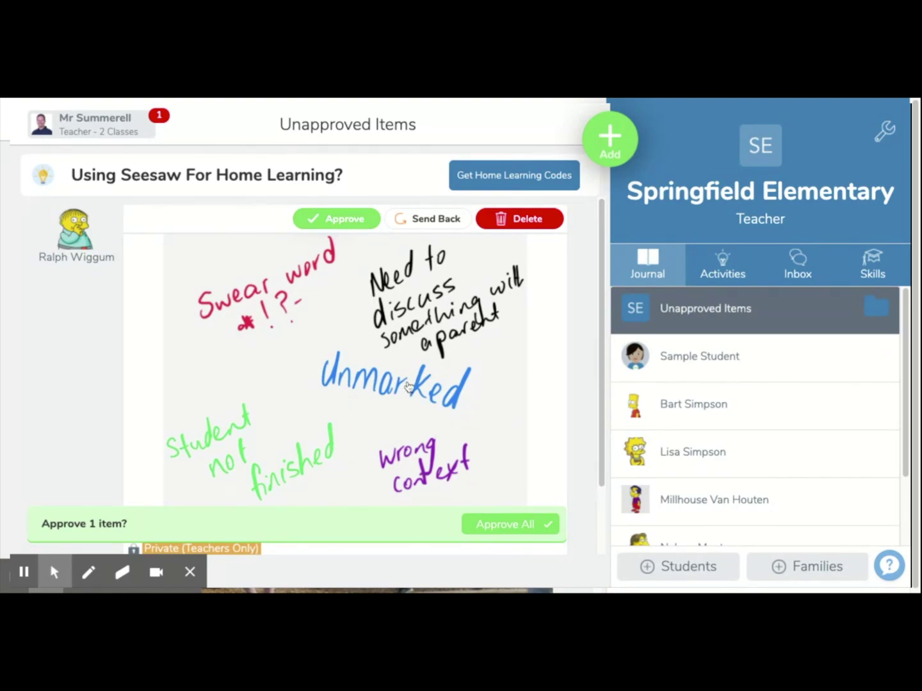
scroll(362, 334, "down", 1)
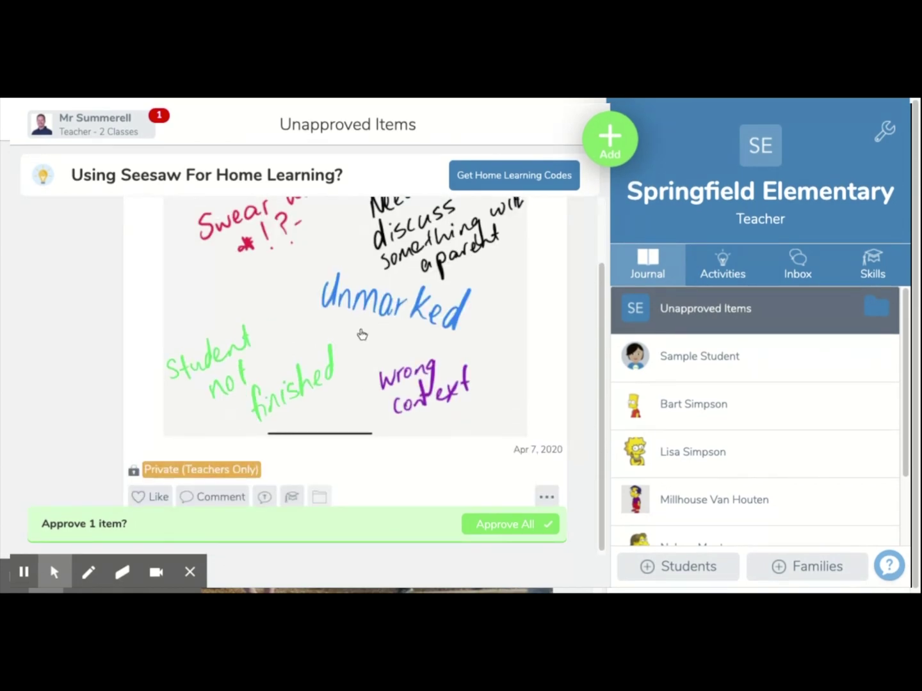
scroll(363, 334, "up", 1)
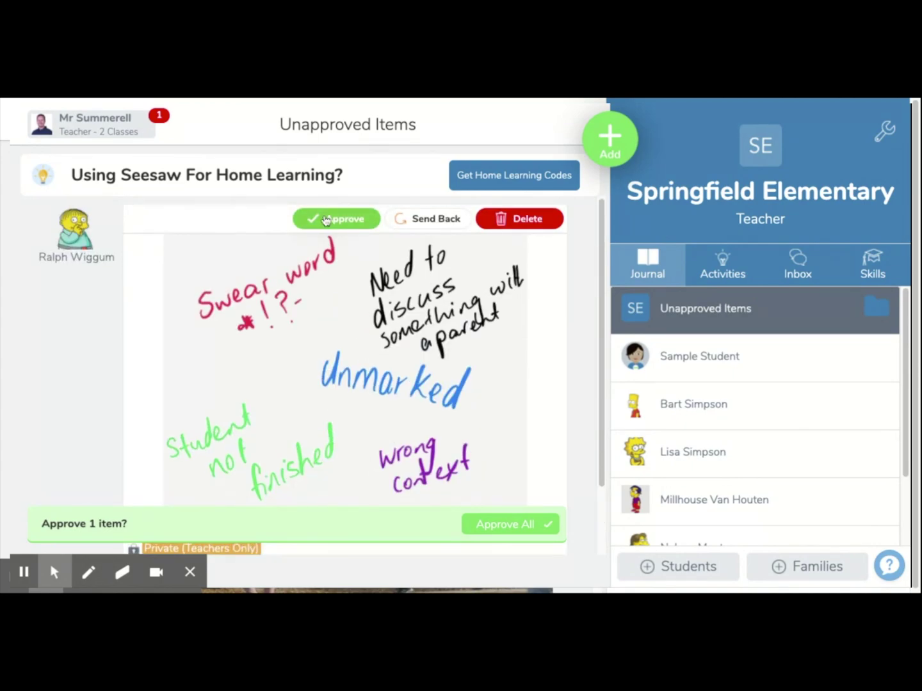
scroll(365, 403, "down", 1)
scroll(366, 407, "up", 1)
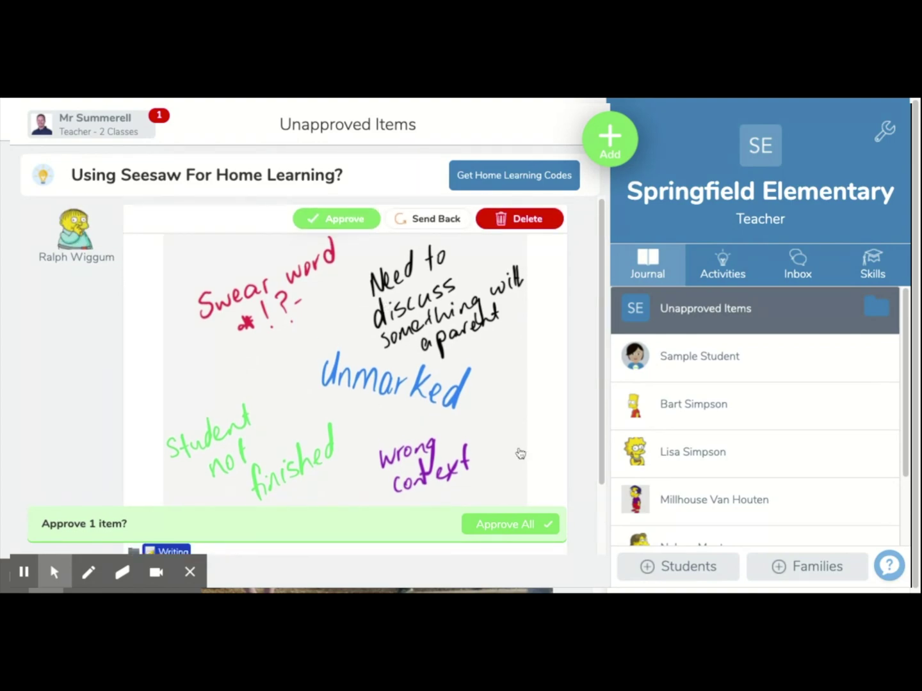
scroll(339, 361, "down", 1)
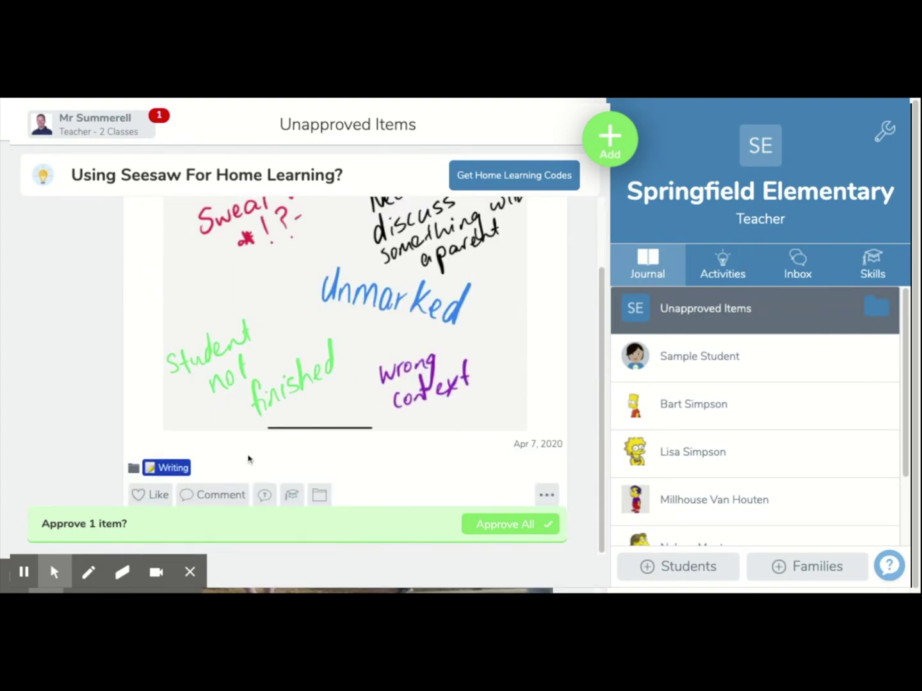
scroll(376, 326, "up", 1)
scroll(377, 328, "down", 1)
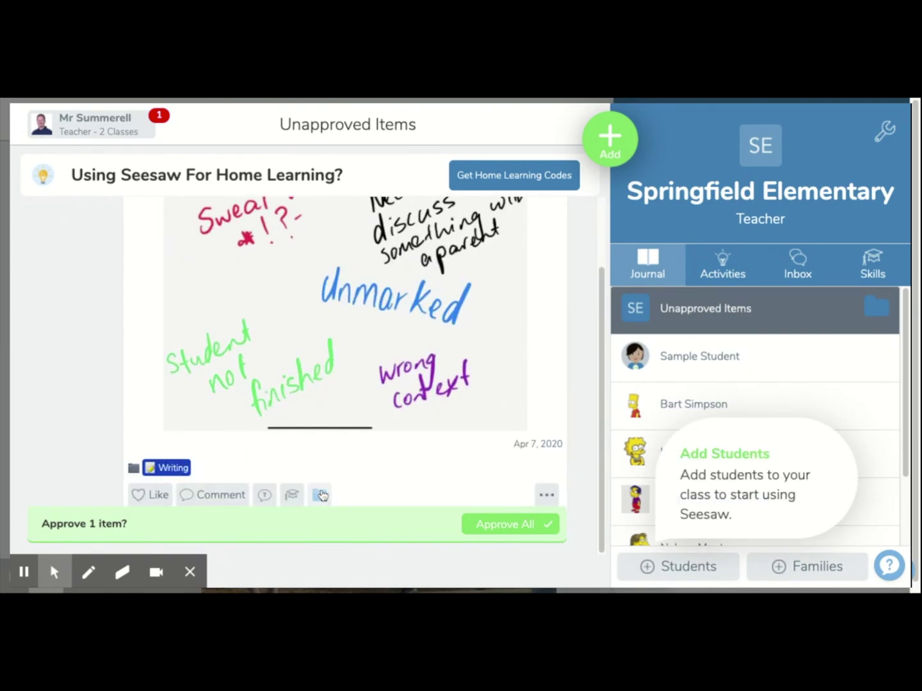
left_click(322, 495)
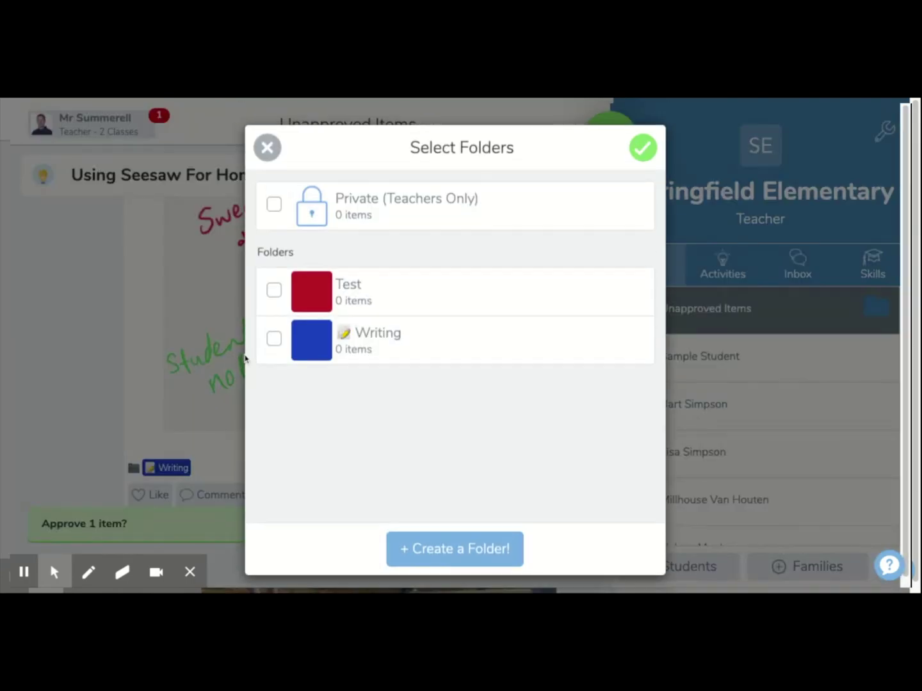
left_click(274, 204)
left_click(643, 148)
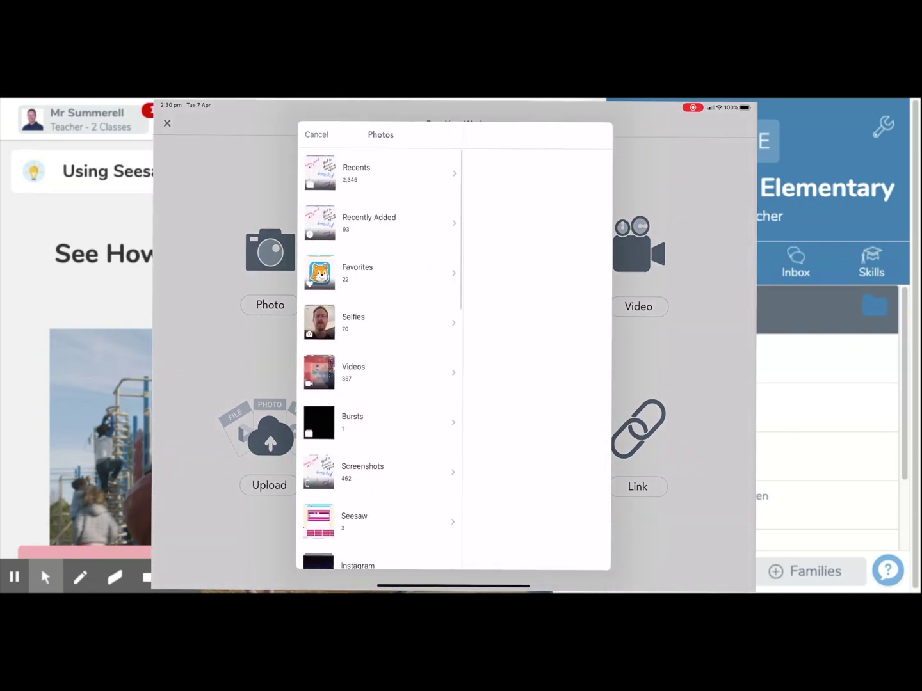
Step: Add the train picture from Recents to the student's new post and finish editing
left_click(583, 444)
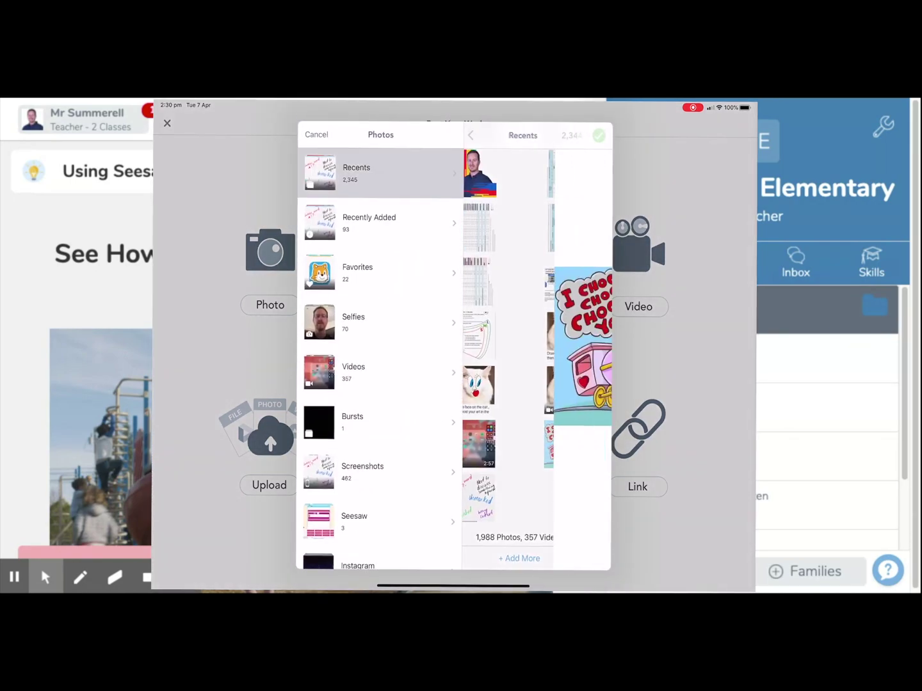
left_click(599, 134)
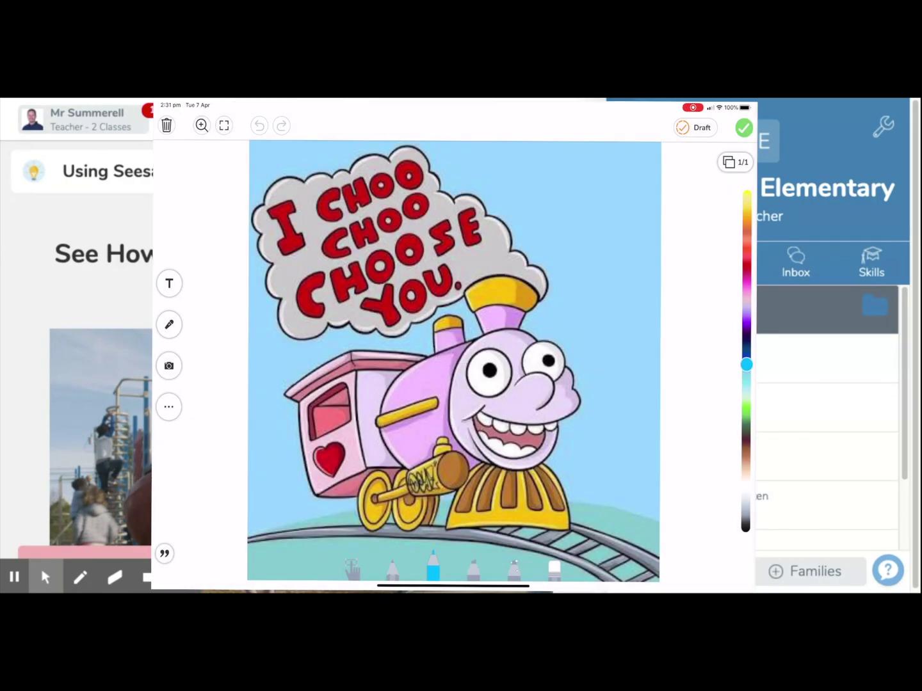
left_click(744, 128)
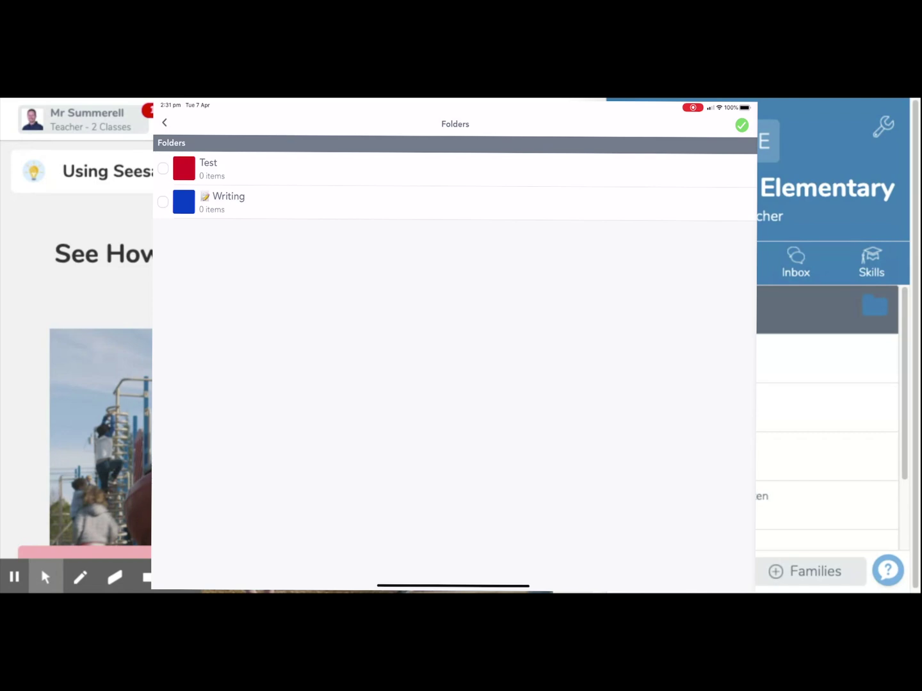
Step: Post the train picture in the Writing folder, then also tag it Test
left_click(164, 201)
left_click(742, 124)
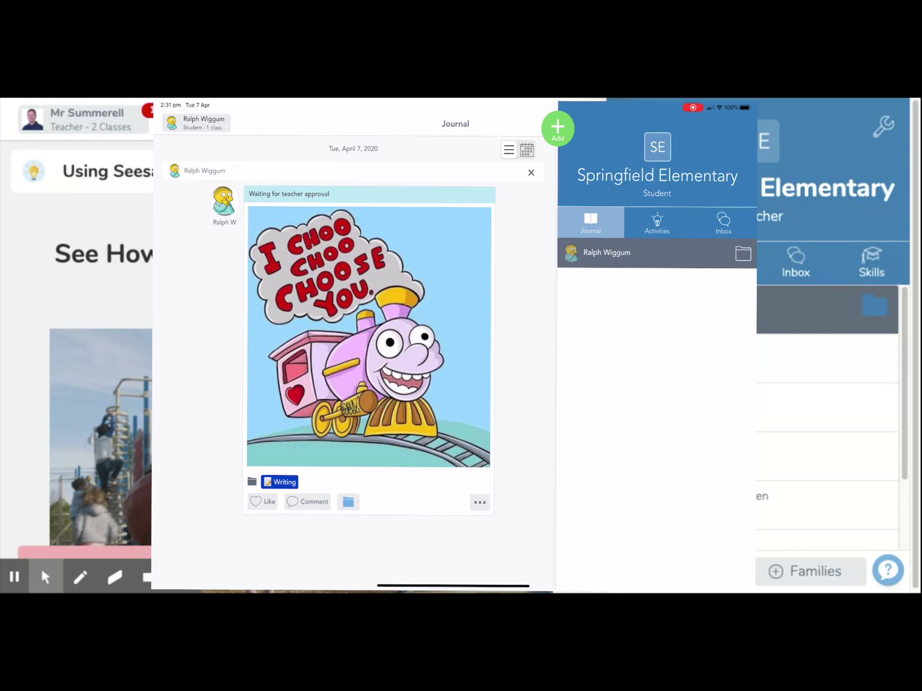
left_click(349, 503)
left_click(277, 225)
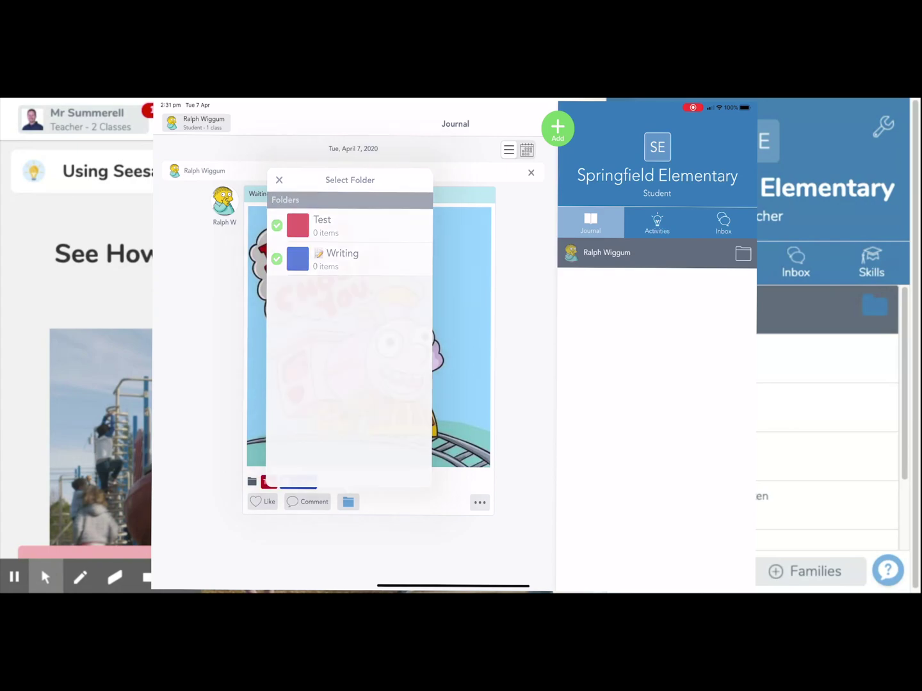
left_click(279, 181)
Step: Remove the Test tag so the post stays only in Writing
left_click(349, 503)
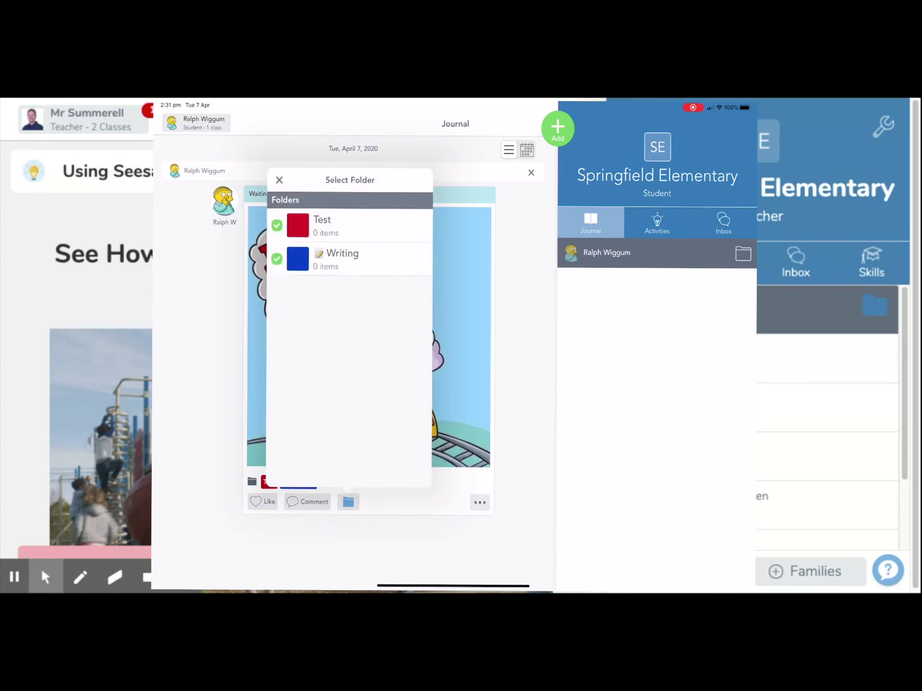
left_click(275, 222)
left_click(278, 180)
left_click(149, 578)
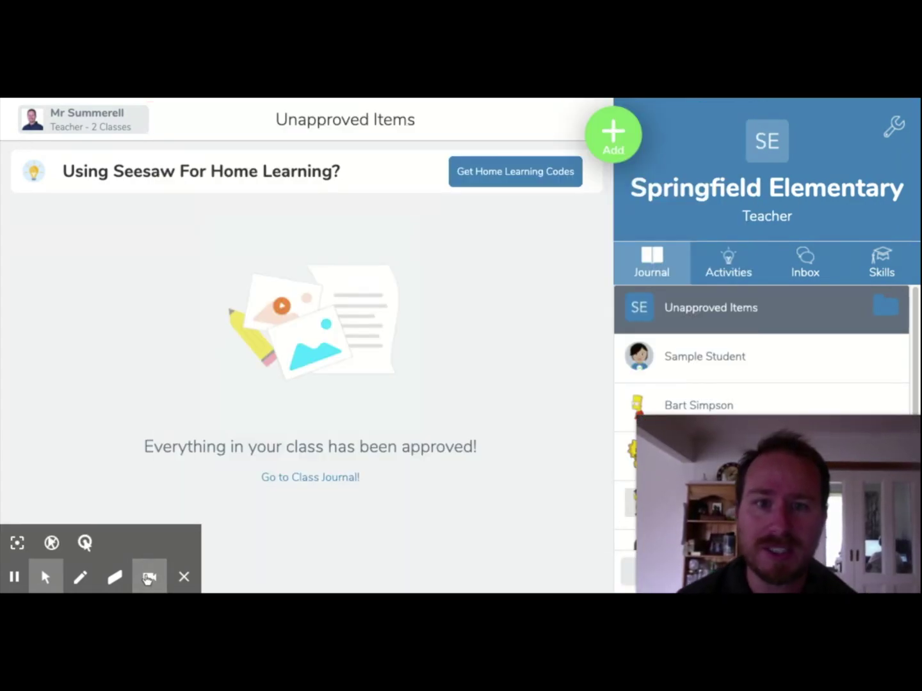